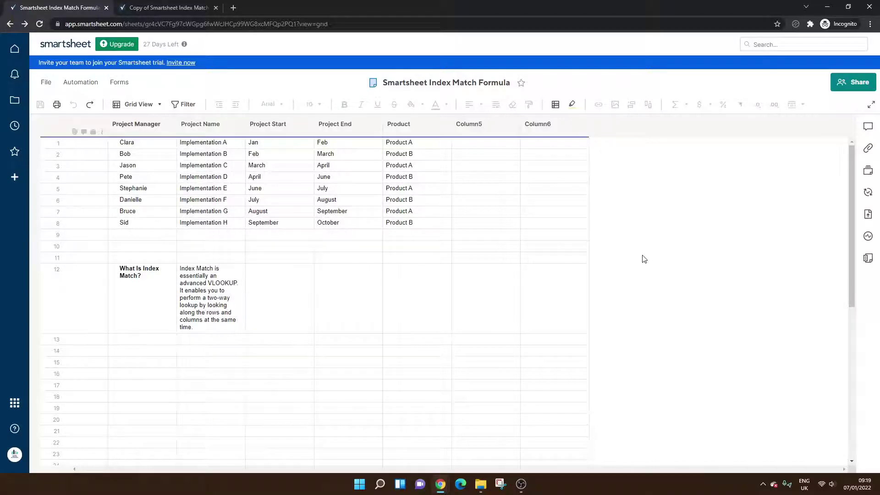
- Delete the 'What Is Index Match?' heading and its explanation from row 12, then return to row 11's Project Name cell
{"action": "left_click", "coordinate": [299, 312]}
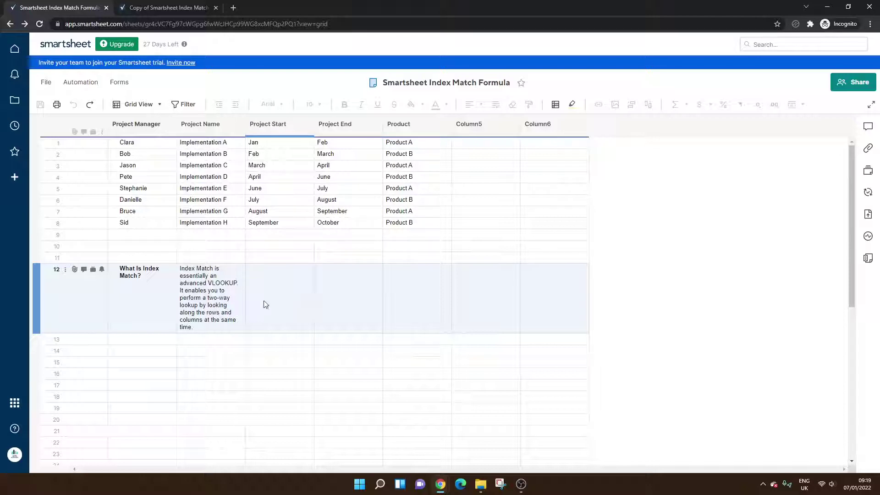
{"action": "left_click", "coordinate": [232, 299]}
{"action": "key", "text": "Delete"}
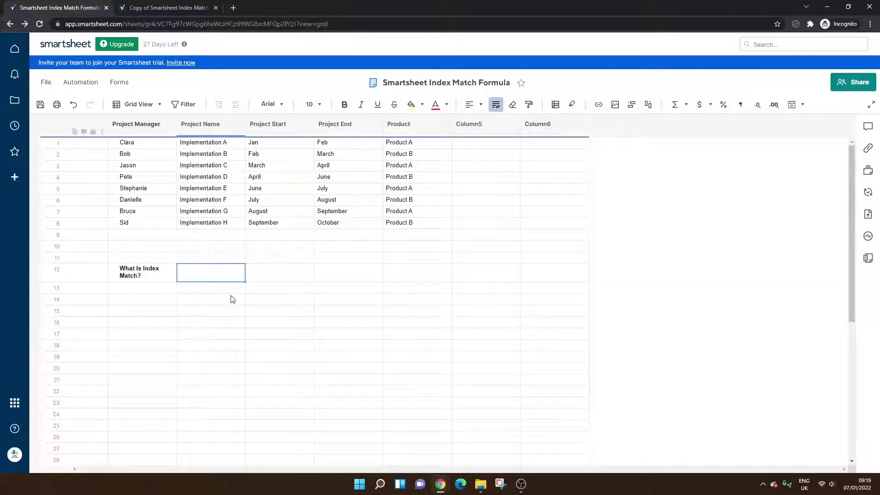
{"action": "key", "text": "Left"}
{"action": "key", "text": "Delete"}
{"action": "key", "text": "Up"}
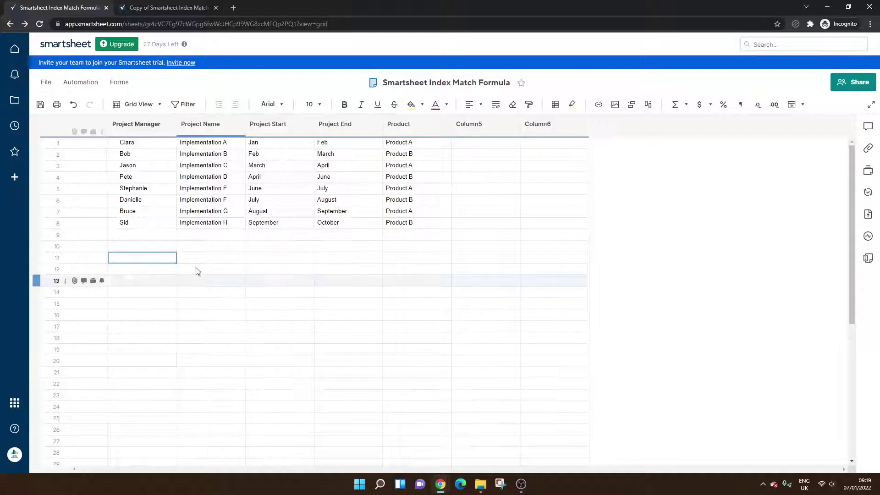
{"action": "left_click", "coordinate": [171, 249]}
{"action": "key", "text": "Down"}
{"action": "key", "text": "Right"}
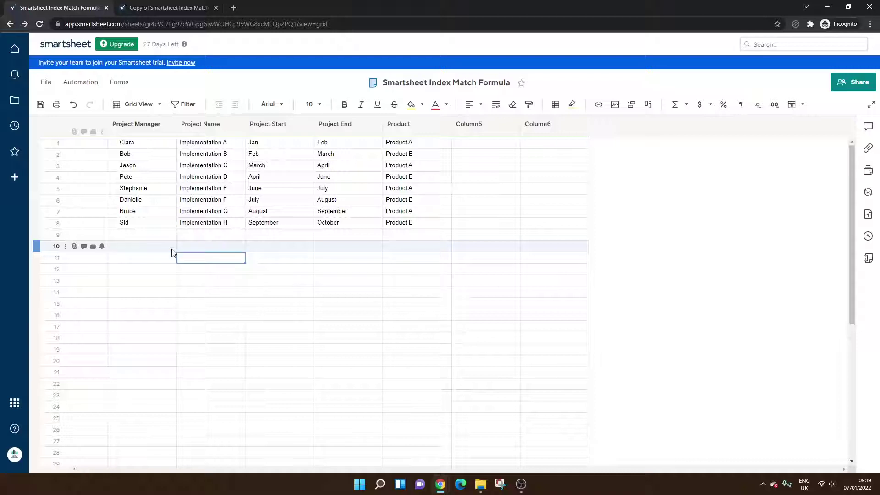
{"action": "key", "text": "Down"}
{"action": "key", "text": "Up"}
- Enter Jason, Stephanie and Bruce in Project Name rows 11, 12 and 13
{"action": "type", "text": "Jason"}
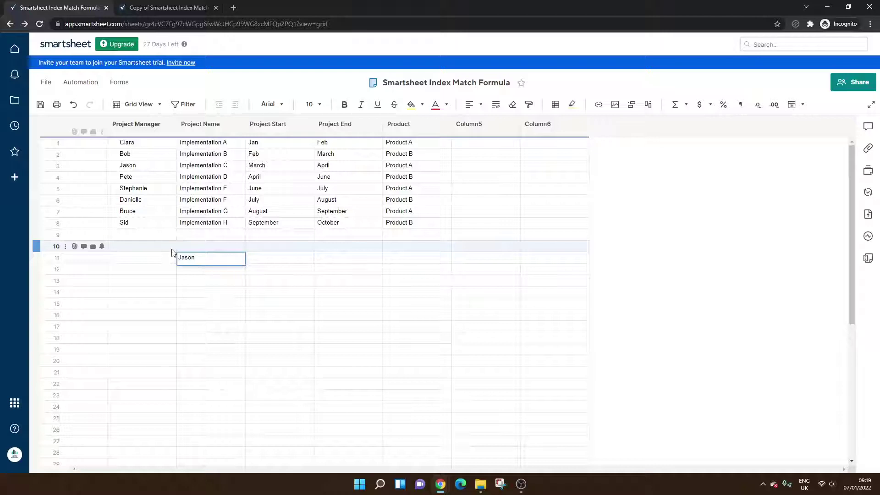
{"action": "key", "text": "Return"}
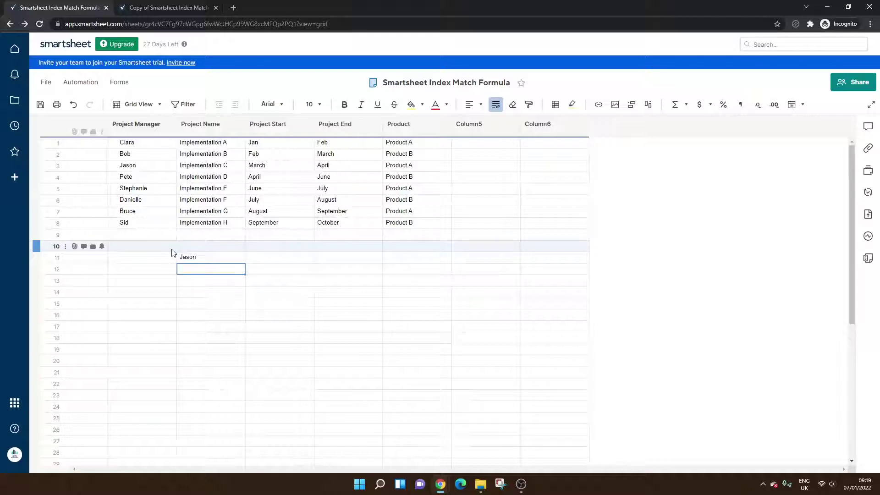
{"action": "type", "text": "Step"}
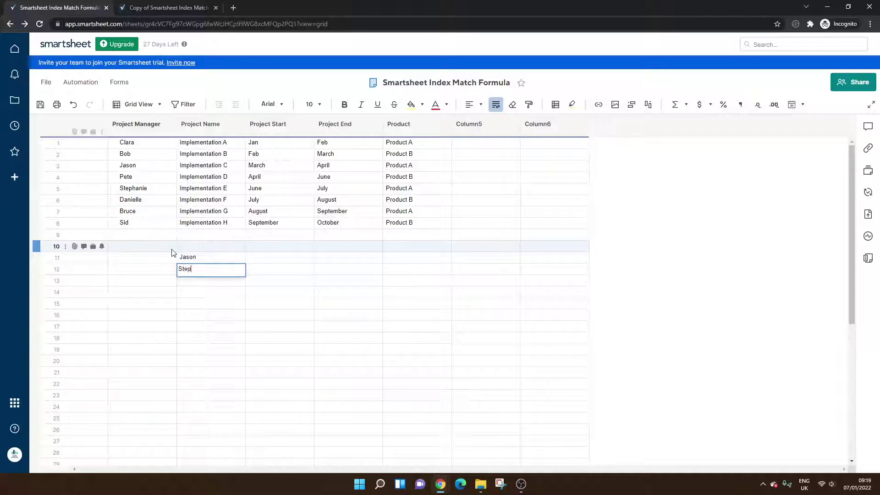
{"action": "type", "text": "hanie"}
{"action": "key", "text": "Return"}
{"action": "type", "text": "Bruce"}
{"action": "key", "text": "Return"}
{"action": "key", "text": "Up"}
{"action": "key", "text": "Up"}
{"action": "key", "text": "Up"}
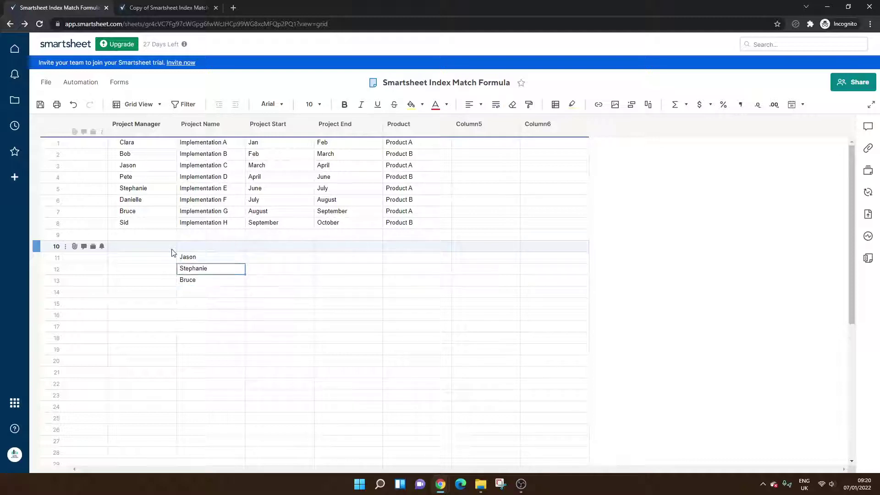
{"action": "key", "text": "Right"}
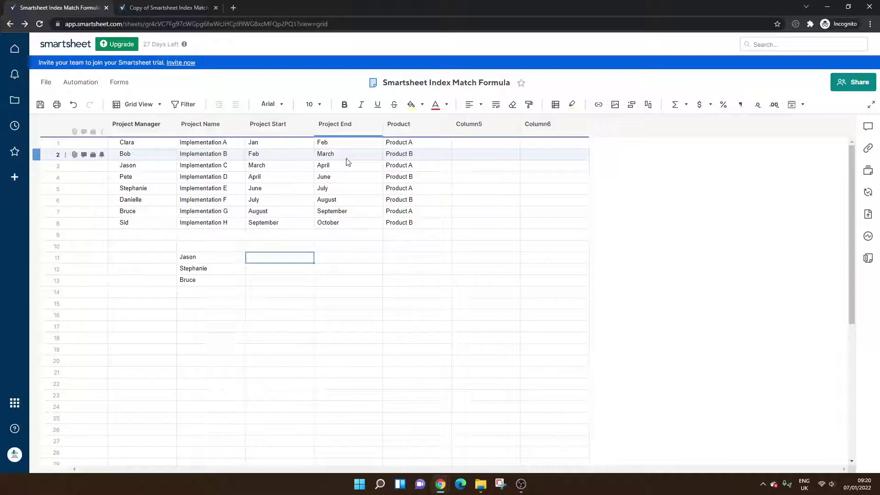
- In row 11 Project Start, type =INDEX( with Project Name rows 1–8 as the range, followed by ,MATCH
{"action": "type", "text": "="}
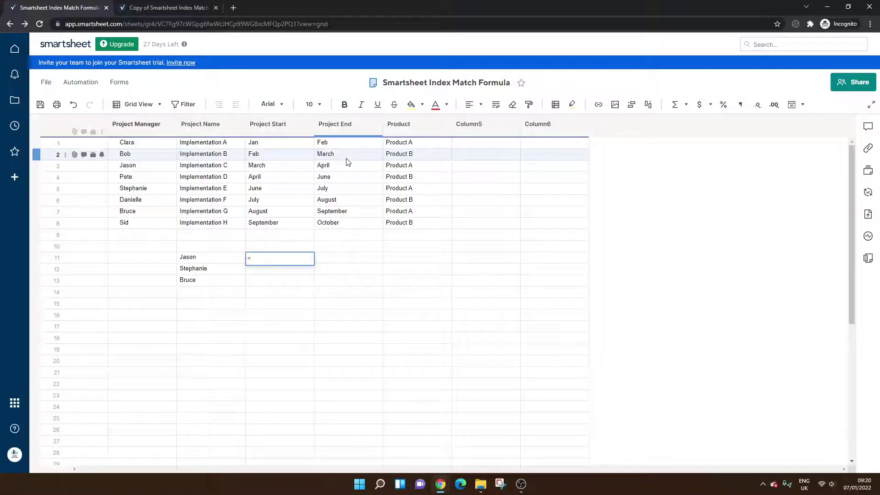
{"action": "type", "text": "INDEX"}
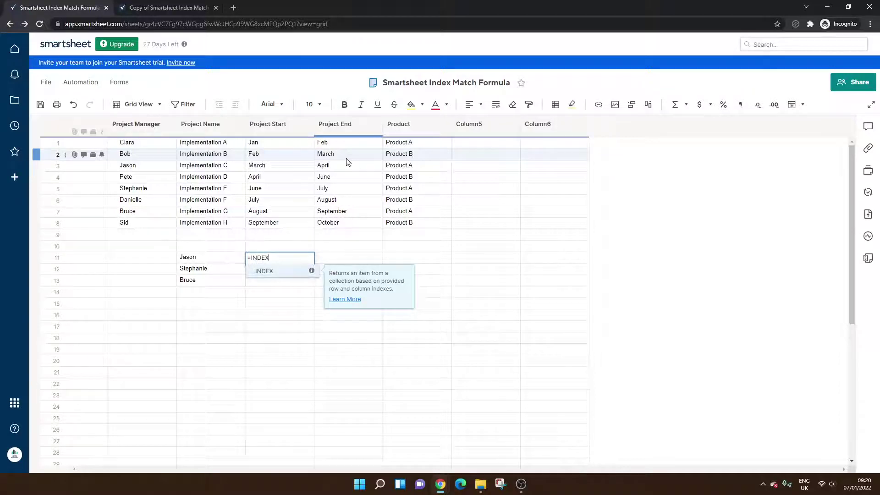
{"action": "type", "text": "("}
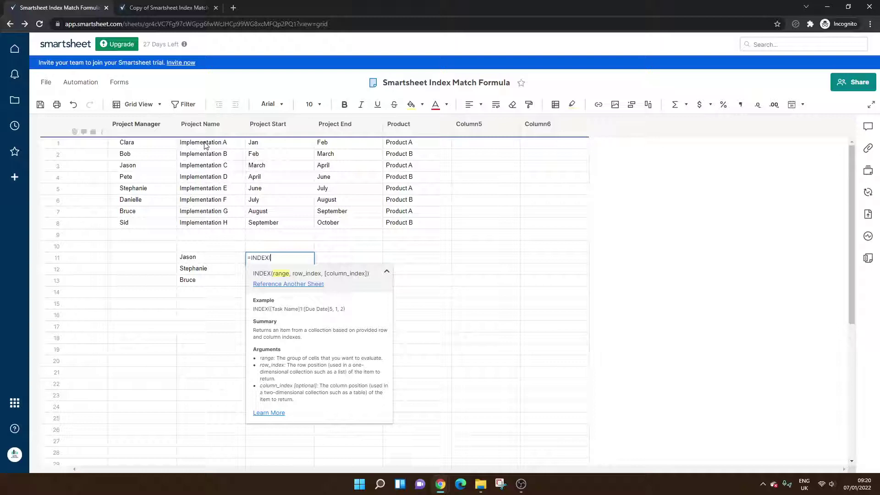
{"action": "left_click_drag", "start_coordinate": [204, 146], "coordinate": [222, 226]}
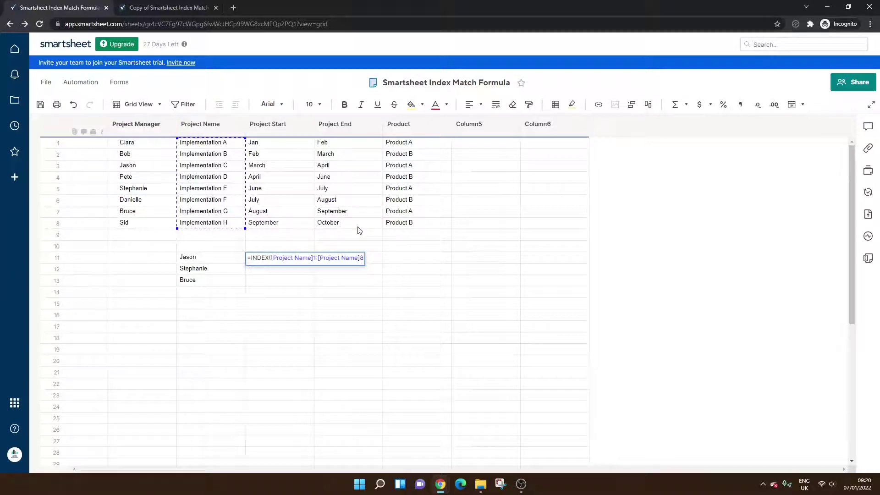
{"action": "type", "text": ",MATCH"}
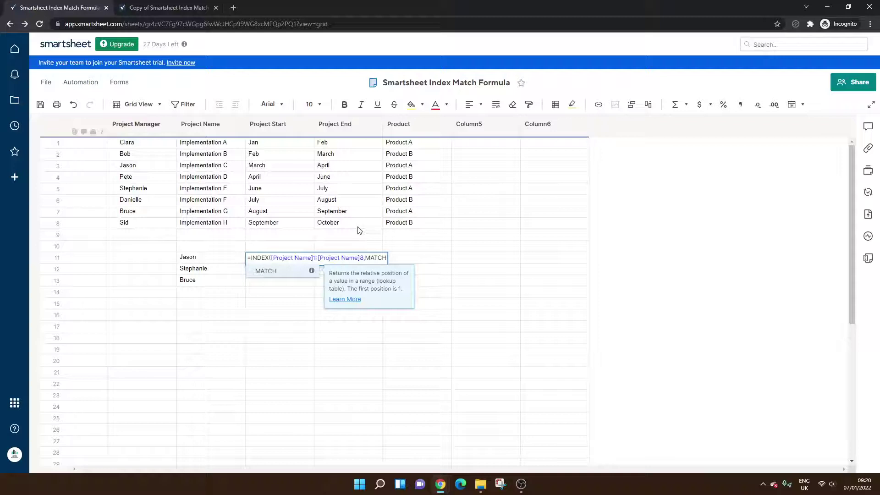
- Complete the MATCH with Jason's cell, Project Manager rows 1–8 and match type 0
{"action": "type", "text": "("}
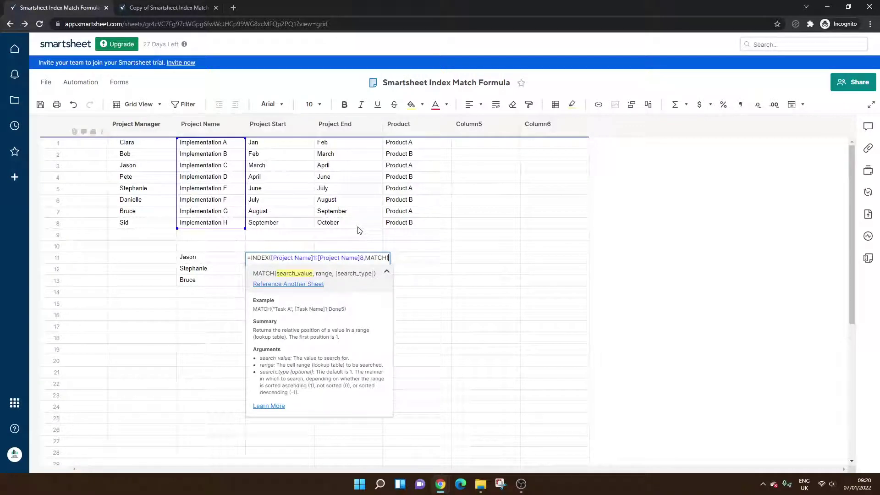
{"action": "left_click", "coordinate": [196, 258]}
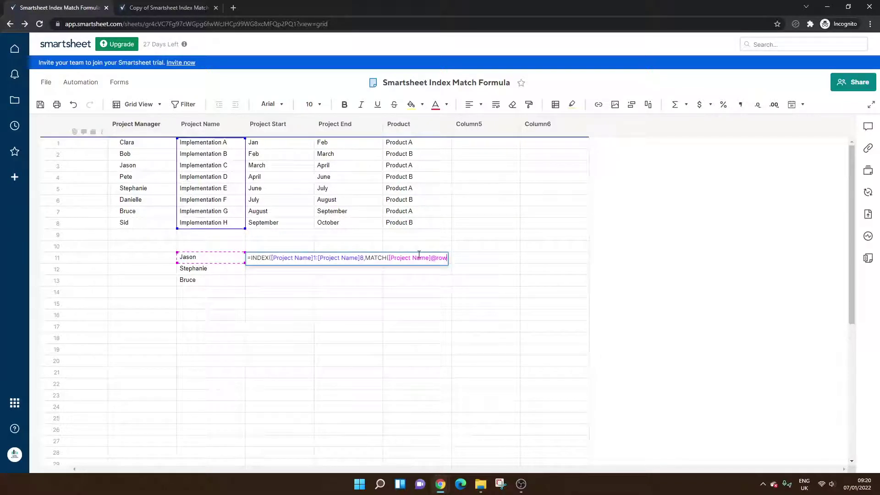
{"action": "type", "text": ","}
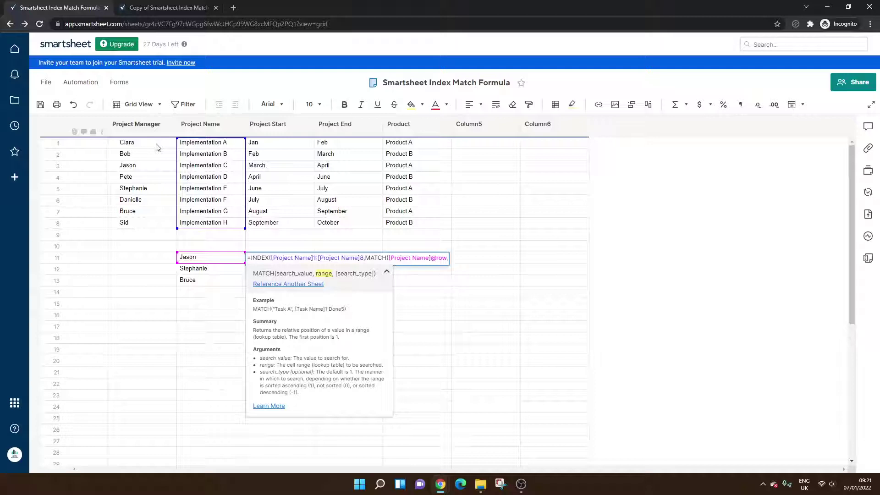
{"action": "left_click_drag", "start_coordinate": [156, 145], "coordinate": [153, 224]}
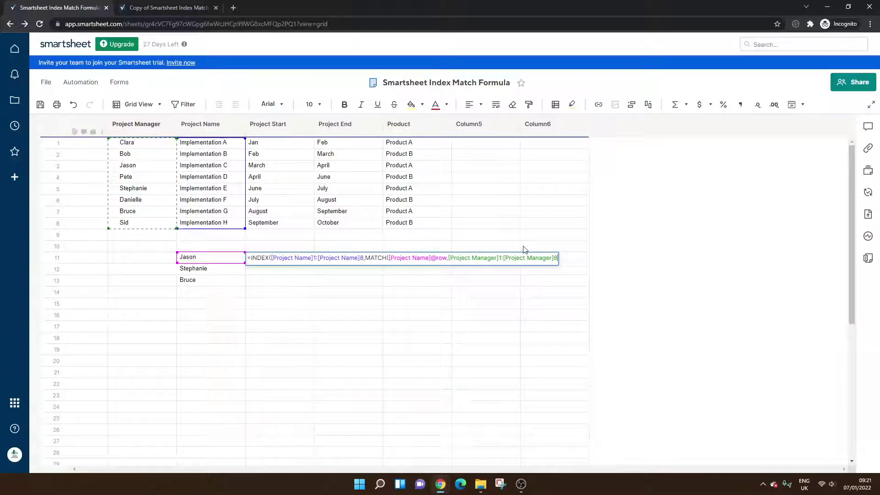
{"action": "type", "text": ","}
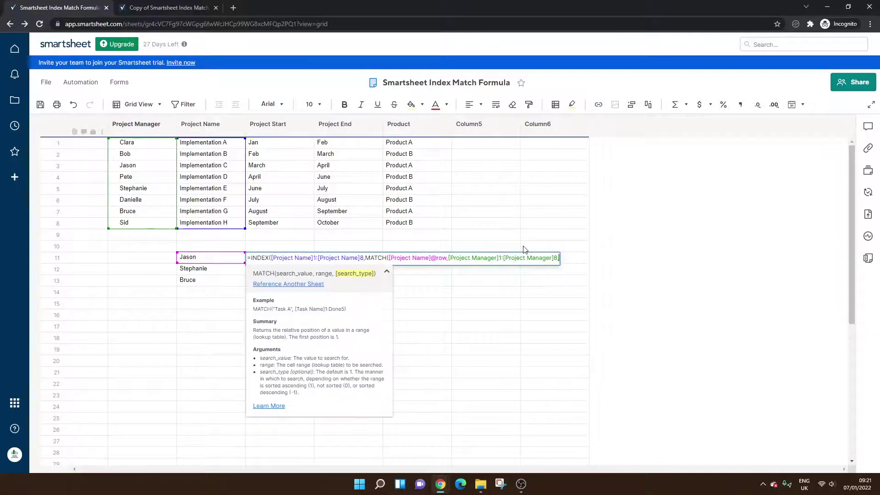
{"action": "type", "text": "0"}
{"action": "type", "text": ")"}
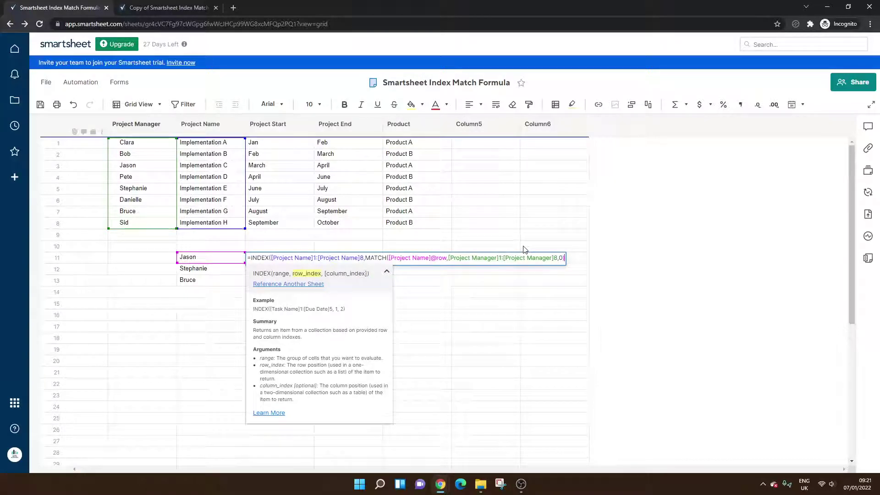
- Commit the formula to show Implementation C and fill it down to rows 12 and 13
{"action": "key", "text": "Return"}
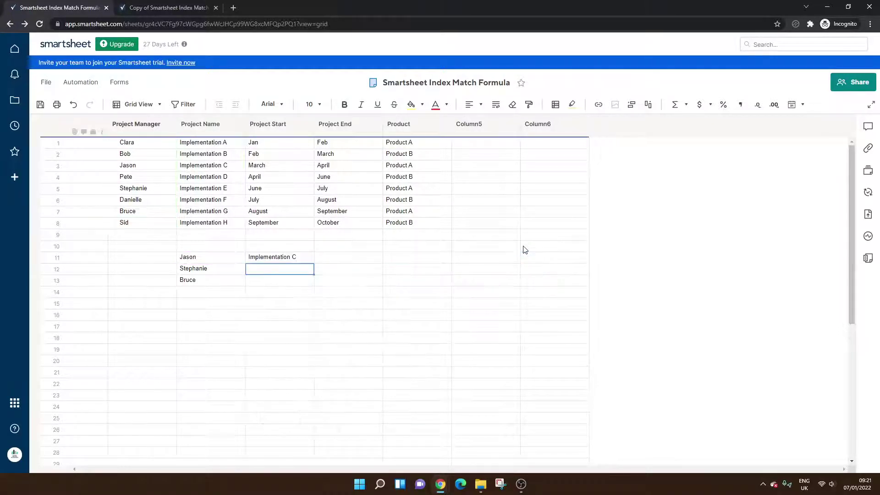
{"action": "left_click", "coordinate": [282, 261]}
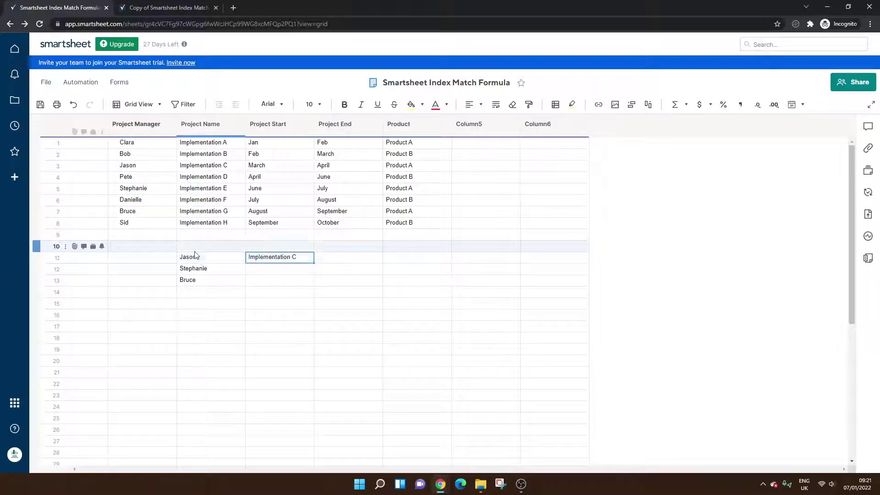
{"action": "mouse_move", "coordinate": [320, 258]}
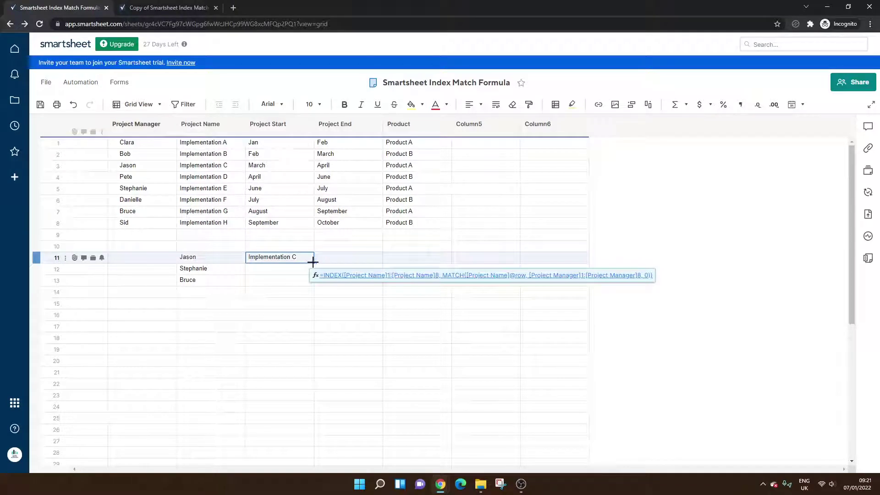
{"action": "left_click_drag", "start_coordinate": [313, 261], "coordinate": [315, 279]}
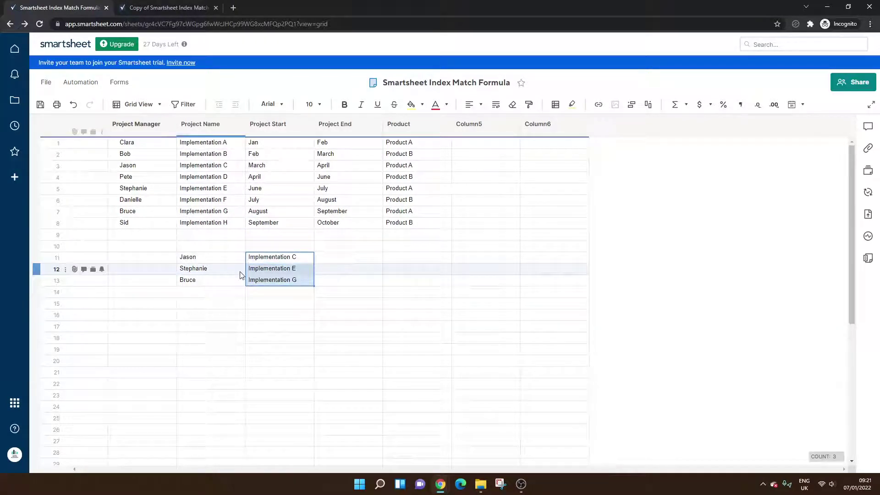
- Check Stephanie's and Bruce's results against the table, then save the sheet
{"action": "left_click", "coordinate": [213, 273]}
{"action": "left_click", "coordinate": [207, 280]}
{"action": "left_click", "coordinate": [207, 270]}
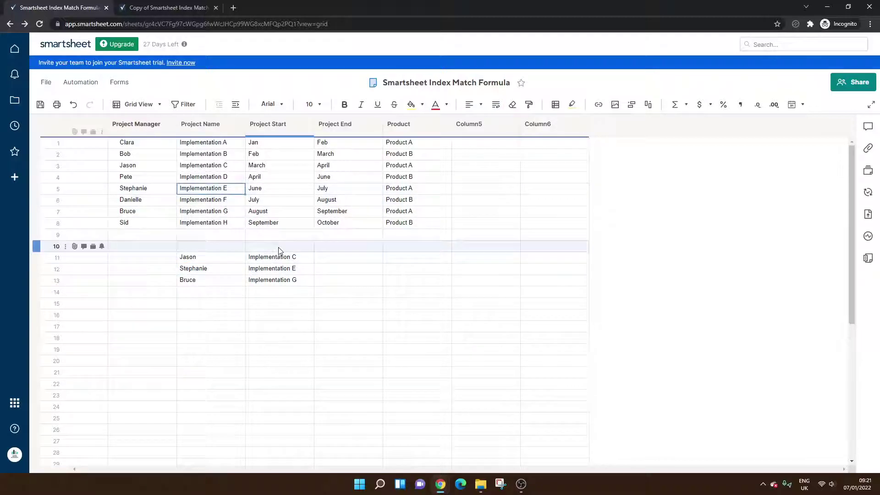
{"action": "left_click", "coordinate": [201, 211]}
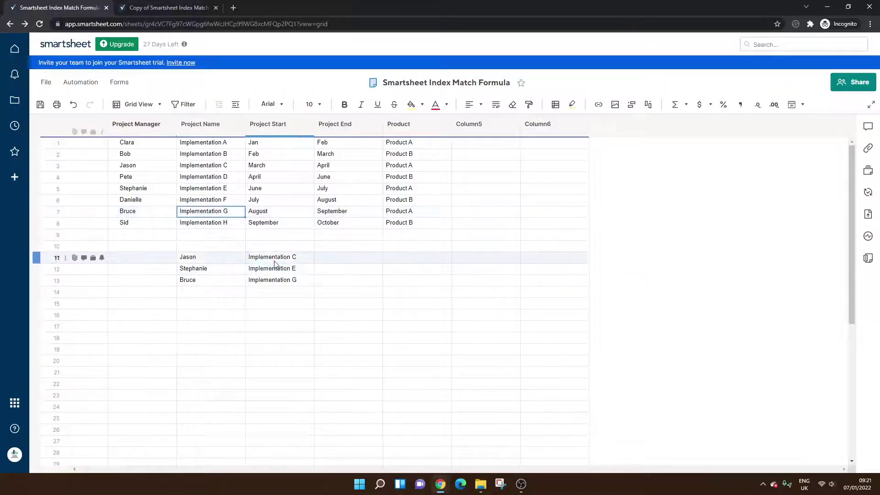
{"action": "left_click", "coordinate": [293, 280]}
{"action": "left_click", "coordinate": [279, 303]}
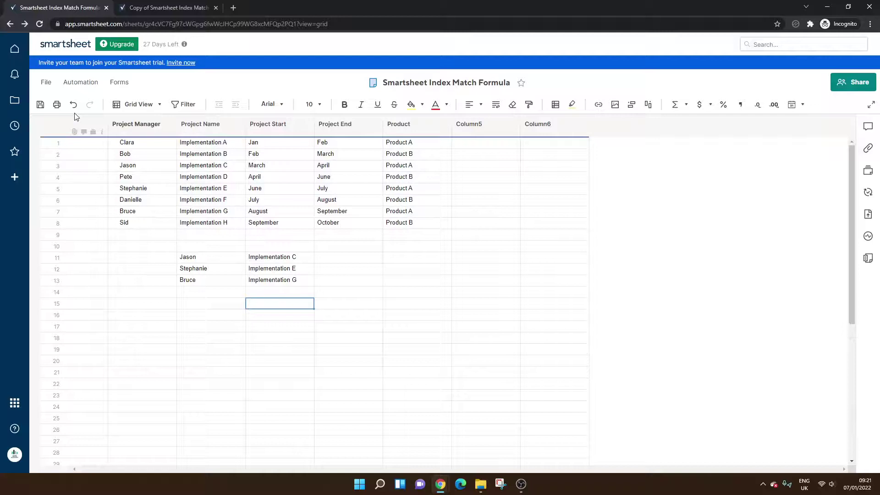
{"action": "left_click", "coordinate": [40, 104]}
- Review the formula behind Jason's Implementation C, then switch to the 'Copy of Smartsheet Index Match Formula' sheet
{"action": "left_click", "coordinate": [284, 257]}
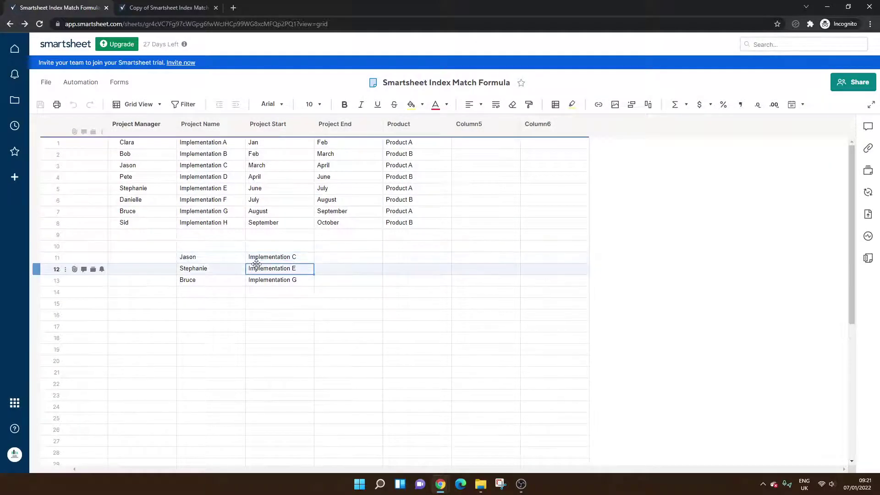
{"action": "left_click", "coordinate": [234, 261]}
{"action": "left_click", "coordinate": [289, 259]}
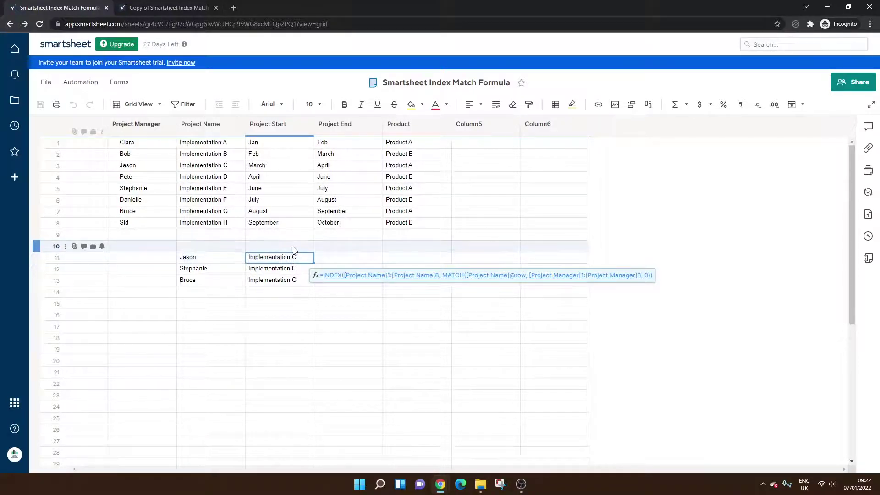
{"action": "left_click", "coordinate": [136, 6]}
{"action": "left_click", "coordinate": [202, 201]}
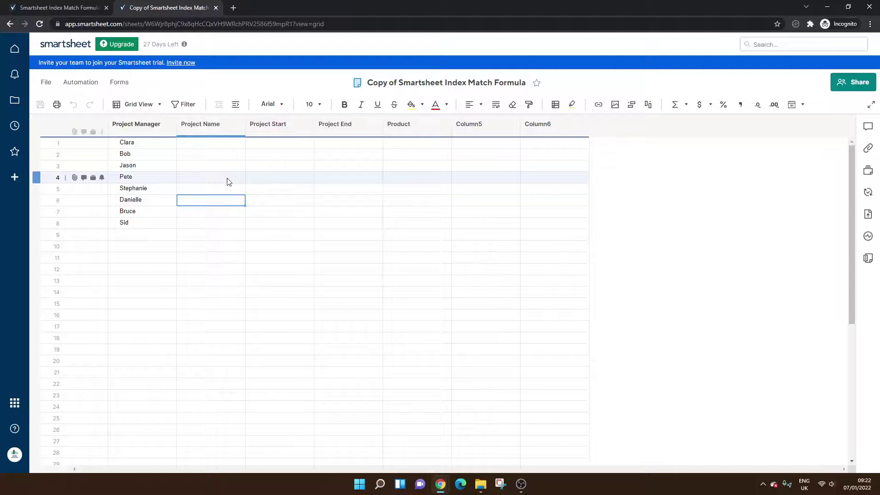
{"action": "left_click_drag", "start_coordinate": [155, 144], "coordinate": [160, 220]}
{"action": "left_click", "coordinate": [234, 154]}
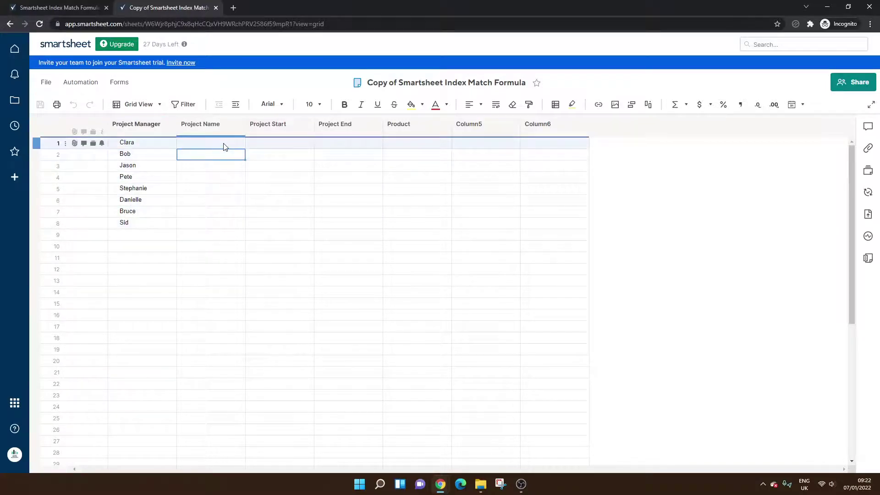
{"action": "left_click_drag", "start_coordinate": [221, 143], "coordinate": [553, 225]}
{"action": "left_click", "coordinate": [417, 192]}
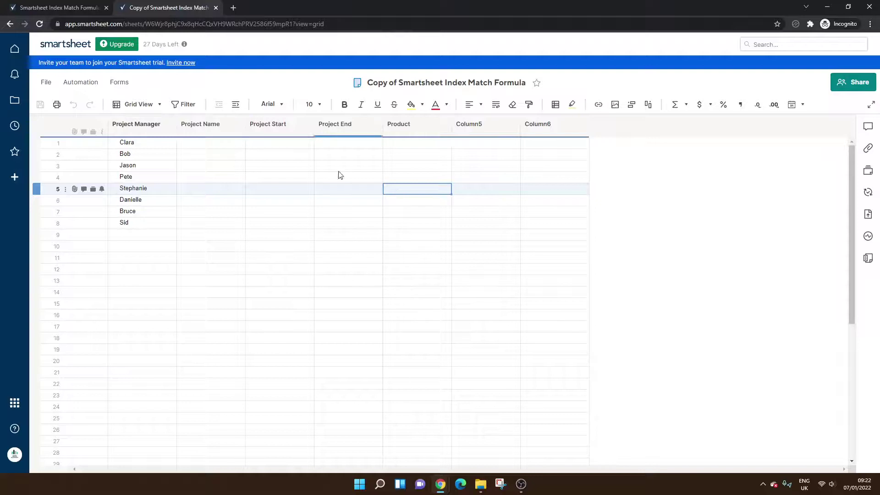
{"action": "left_click", "coordinate": [225, 144]}
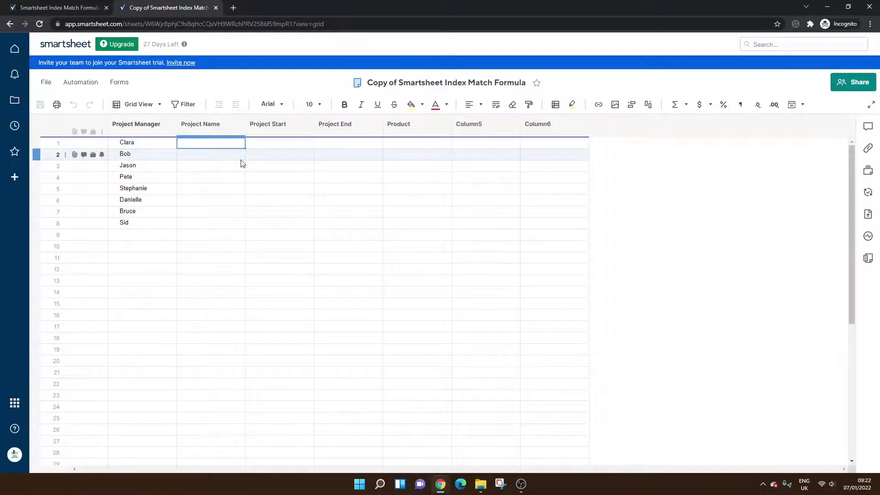
- Start =INDEX( in Clara's Project Name cell and open the Reference Another Sheet picker
{"action": "type", "text": "=INDEX"}
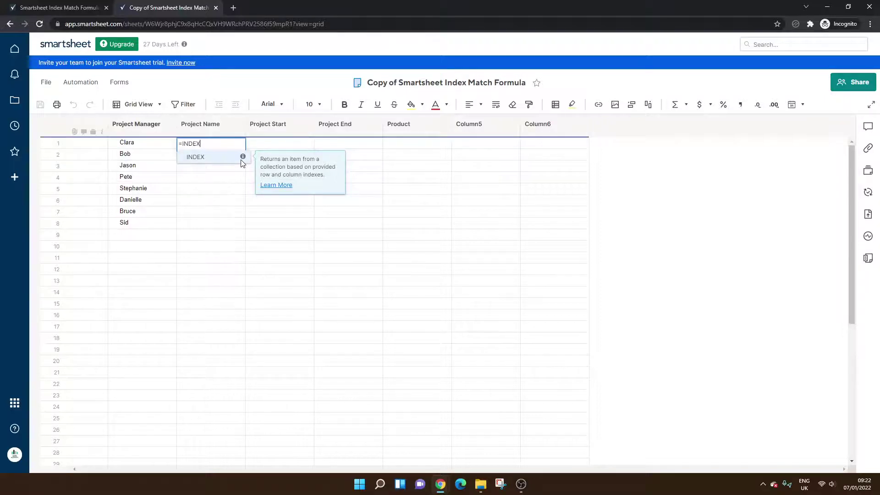
{"action": "left_click", "coordinate": [241, 161]}
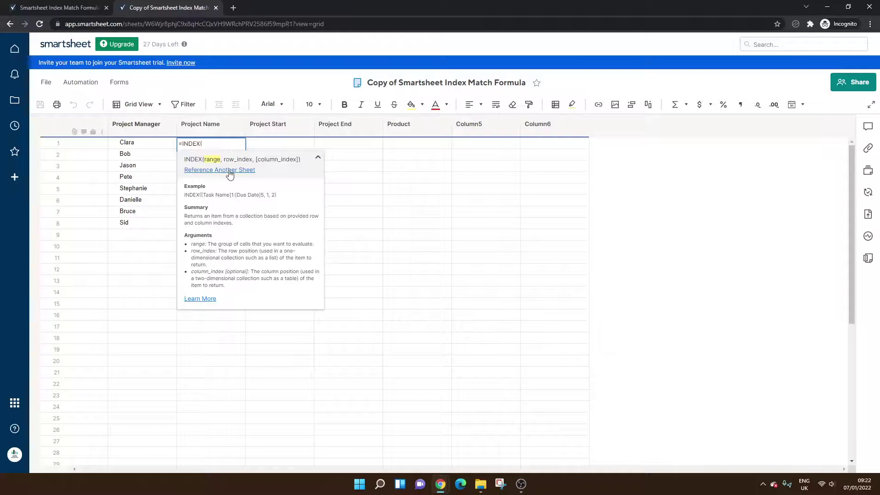
{"action": "left_click", "coordinate": [227, 170]}
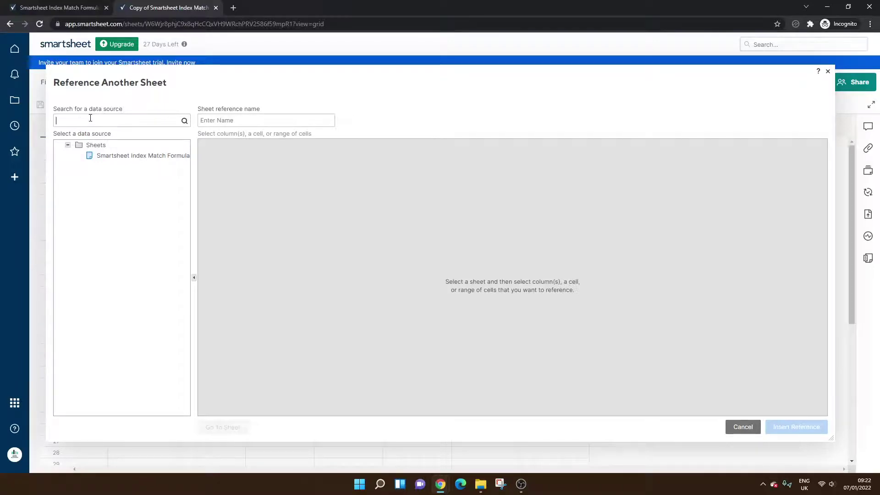
- Insert the original sheet's Project Name cells Implementation A–H as reference 'Smartsheet Index Match Formula Project Name'
{"action": "left_click", "coordinate": [118, 156]}
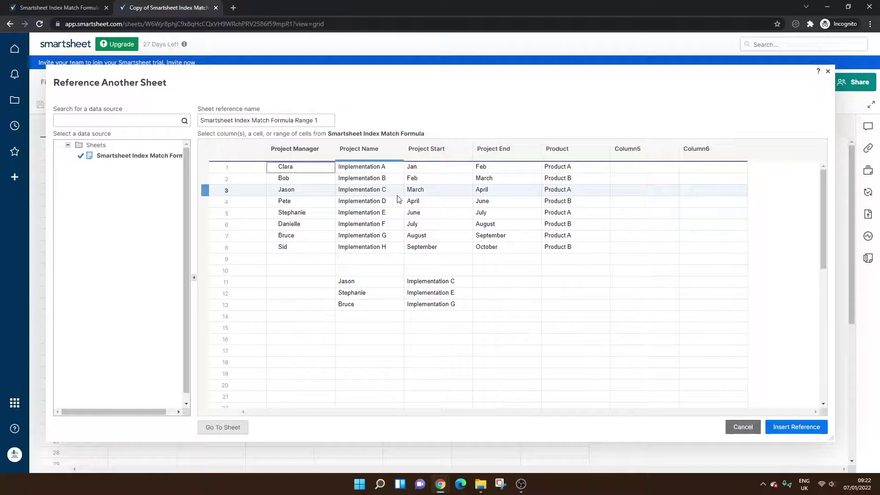
{"action": "left_click", "coordinate": [374, 171]}
{"action": "left_click_drag", "start_coordinate": [374, 171], "coordinate": [374, 246]}
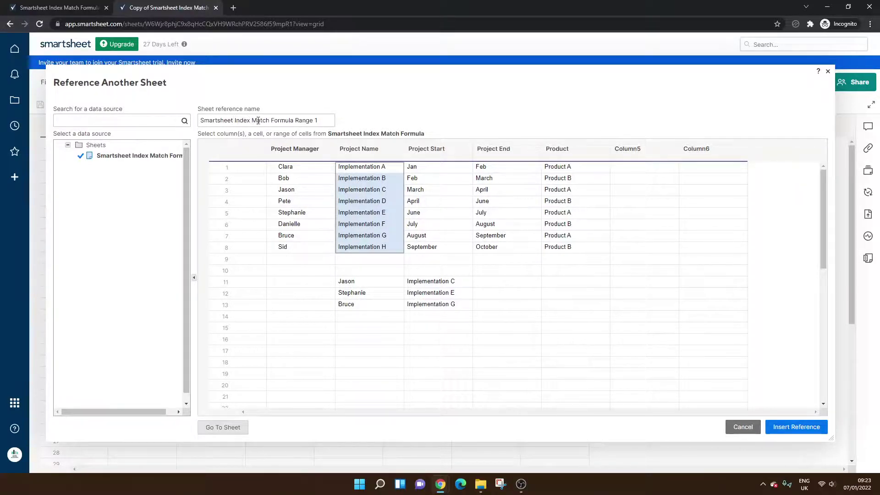
{"action": "left_click_drag", "start_coordinate": [294, 119], "coordinate": [322, 118]}
{"action": "type", "text": "Proe"}
{"action": "key", "text": "BackSpace"}
{"action": "type", "text": "ject Name"}
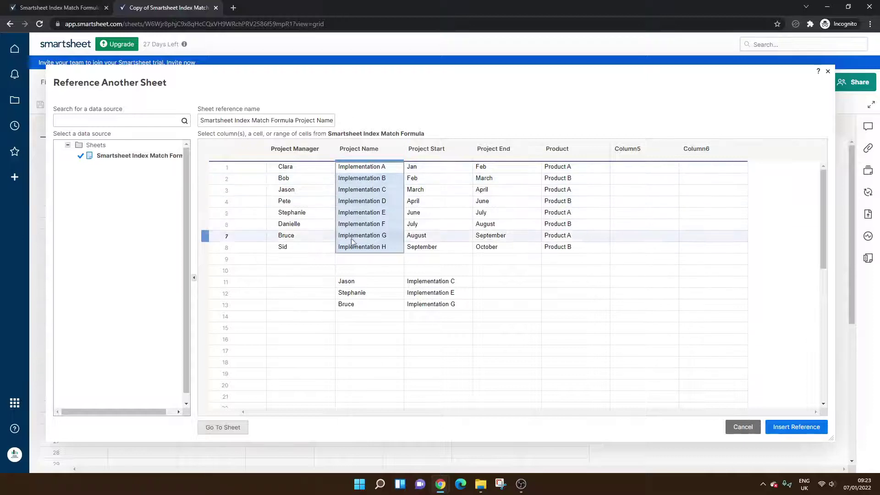
{"action": "left_click", "coordinate": [793, 427]}
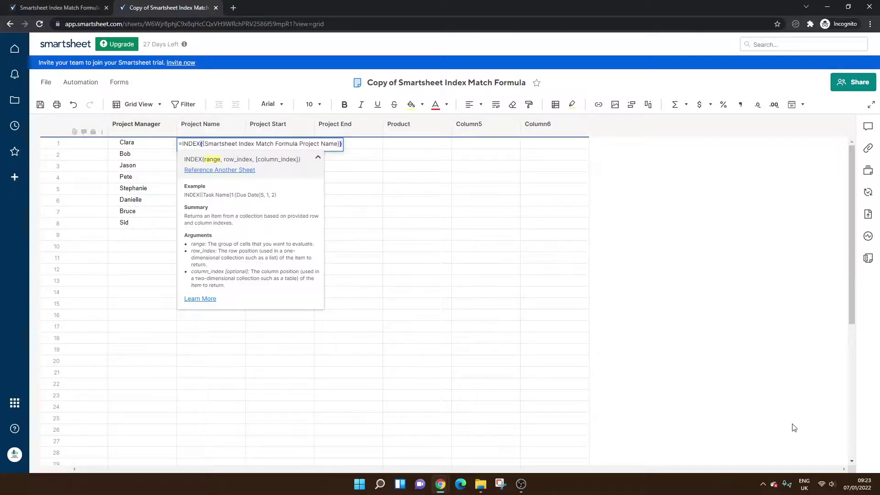
{"action": "type", "text": ",MATCH"}
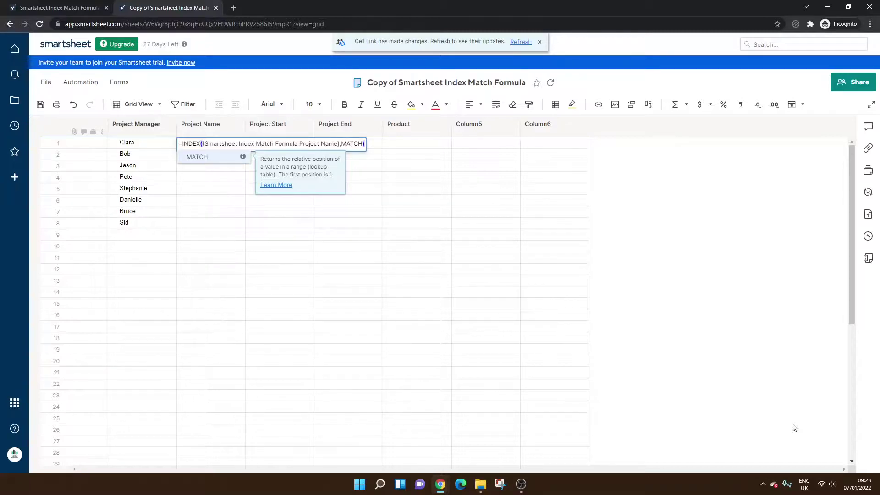
{"action": "type", "text": "("}
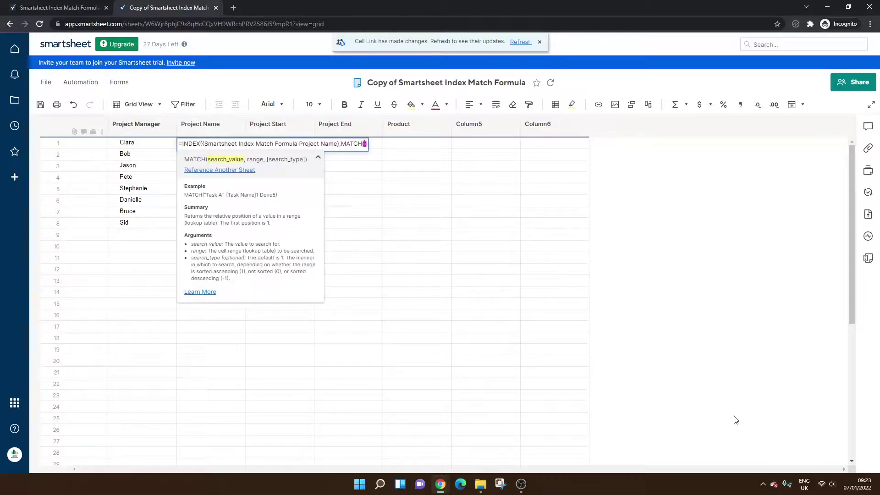
{"action": "left_click", "coordinate": [162, 142]}
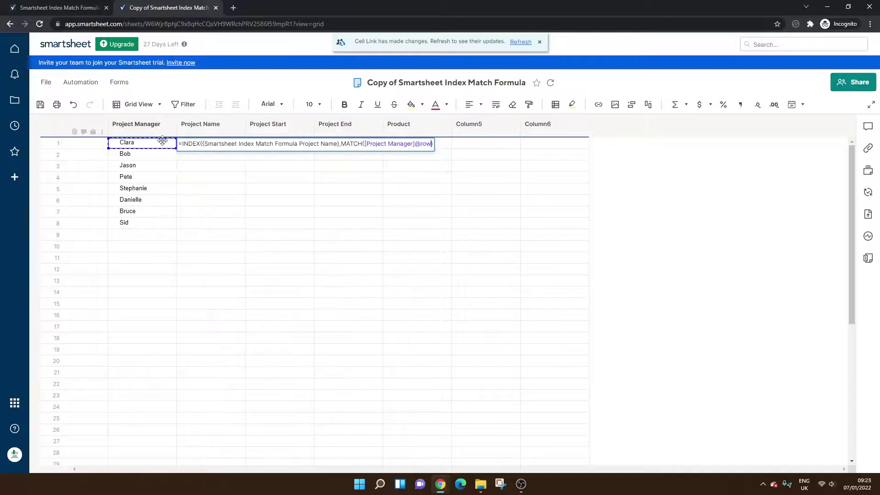
{"action": "type", "text": ","}
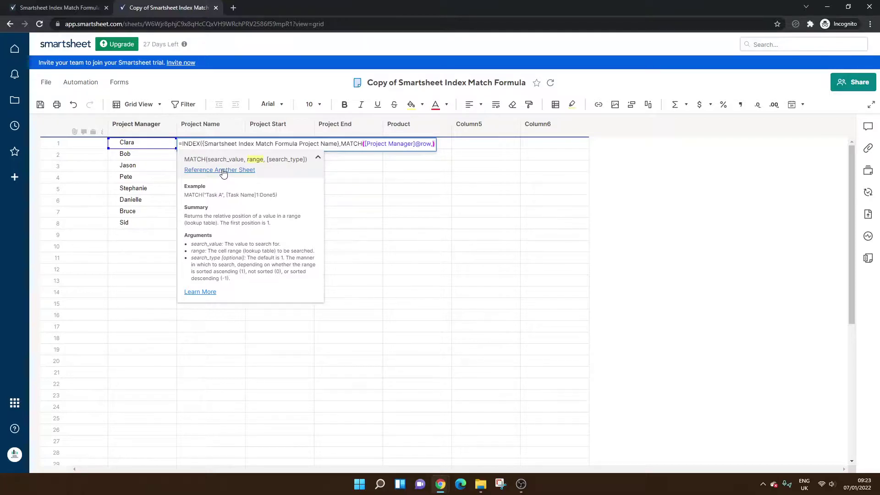
{"action": "left_click", "coordinate": [223, 171]}
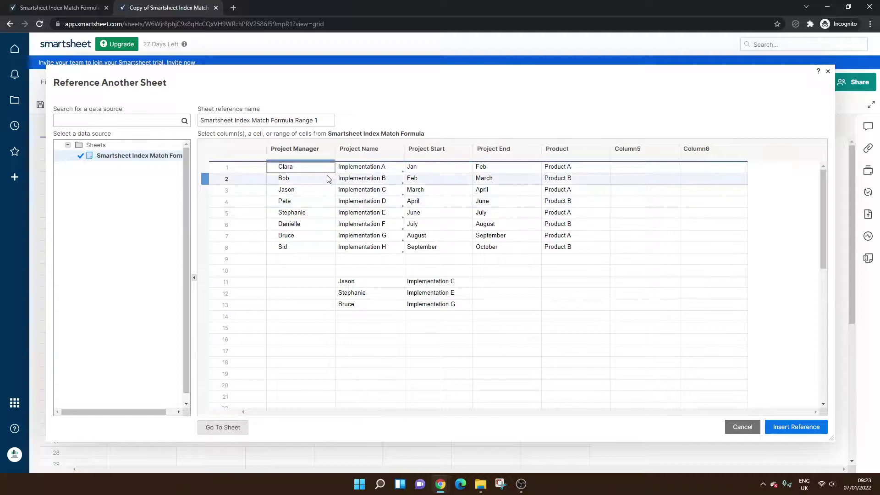
- Insert the source sheet's Project Manager names Clara–Sid as reference 'Smartsheet Index Match Formula Project Manager'
{"action": "left_click_drag", "start_coordinate": [321, 171], "coordinate": [322, 250]}
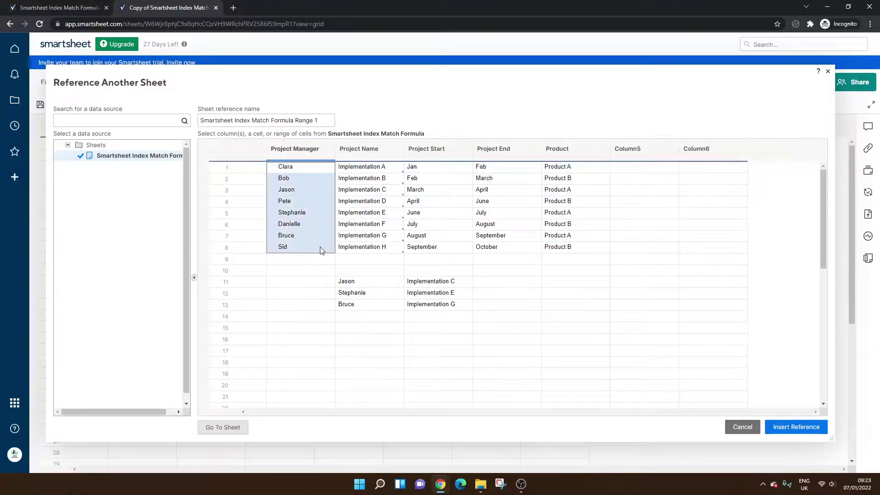
{"action": "left_click_drag", "start_coordinate": [297, 122], "coordinate": [318, 120]}
{"action": "type", "text": "Project Manager"}
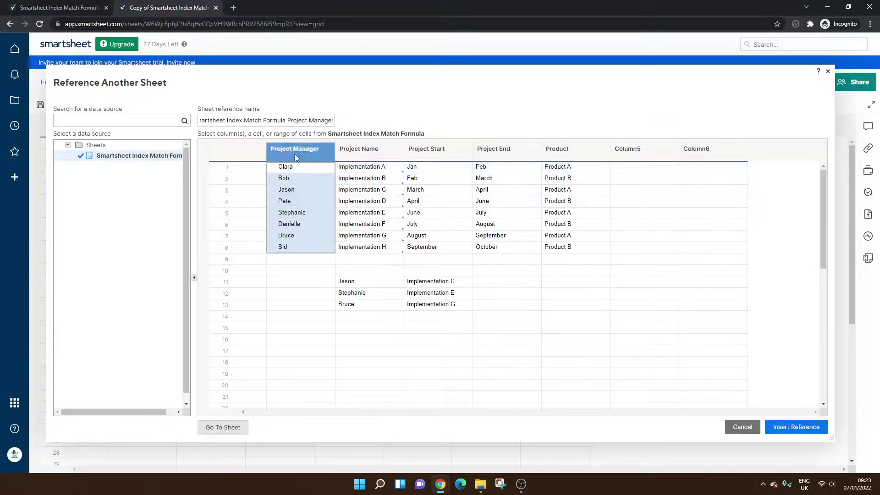
{"action": "left_click", "coordinate": [783, 426]}
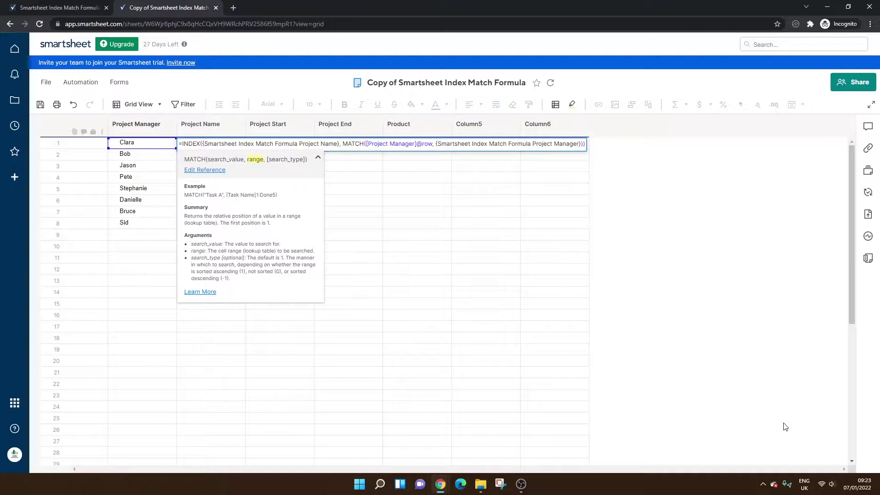
- Close the formula with match type 0 and verify Clara's cell shows Implementation A
{"action": "key", "text": "Right"}
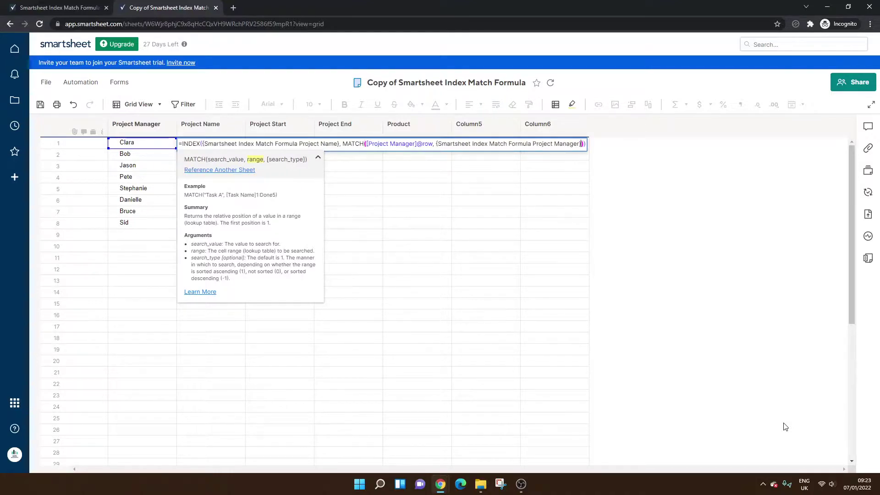
{"action": "type", "text": ",0"}
{"action": "key", "text": "Return"}
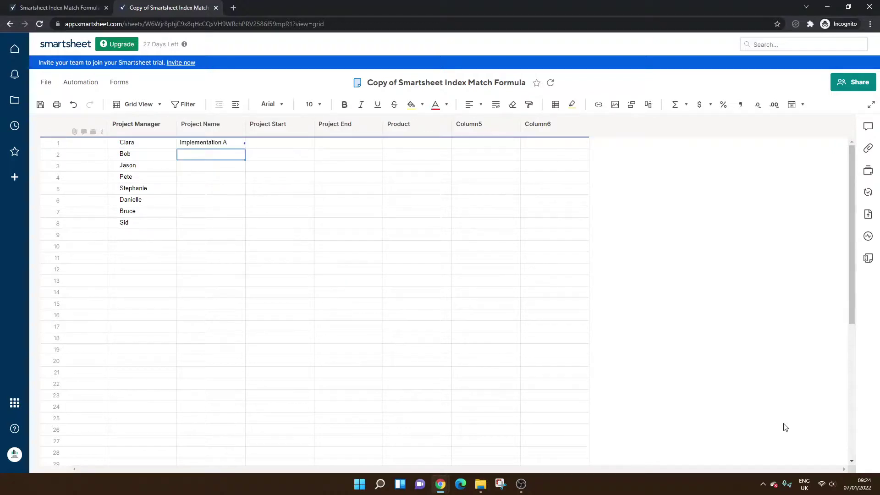
{"action": "double_click", "coordinate": [207, 143]}
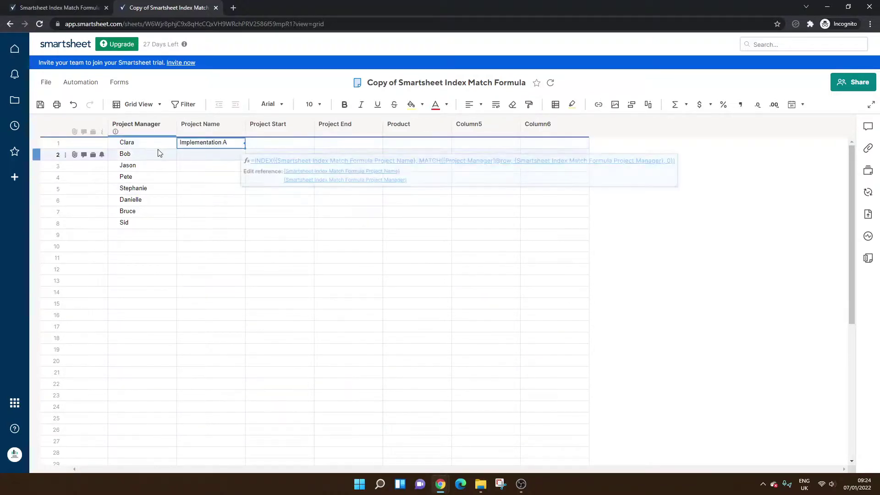
{"action": "key", "text": "Escape"}
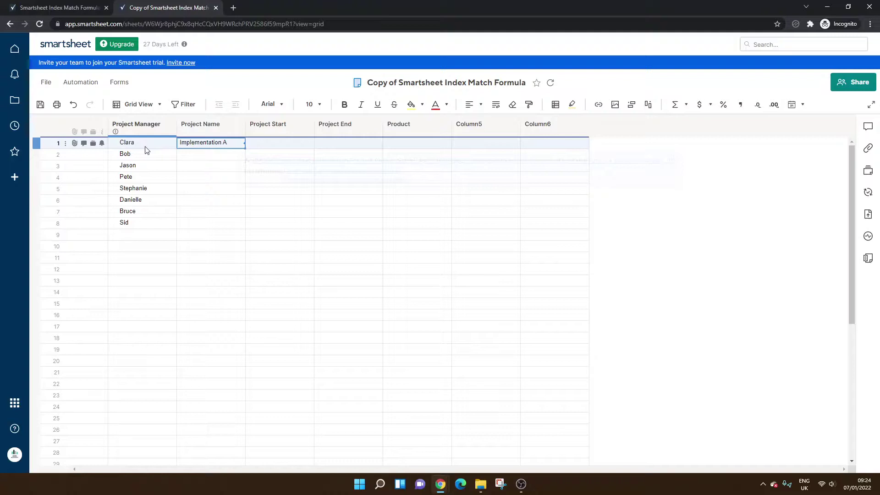
- Save the copy sheet, then compare its Implementation A lookup result against the original sheet
{"action": "left_click", "coordinate": [40, 104]}
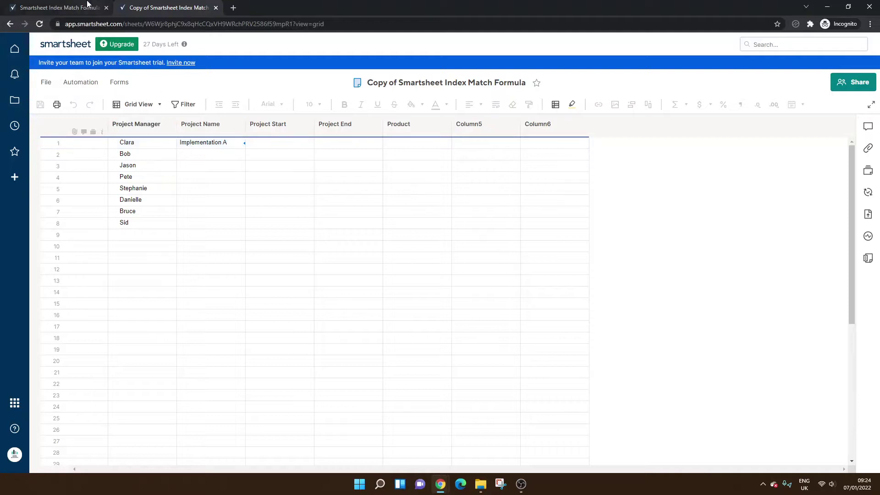
{"action": "left_click", "coordinate": [88, 6]}
{"action": "left_click", "coordinate": [206, 142]}
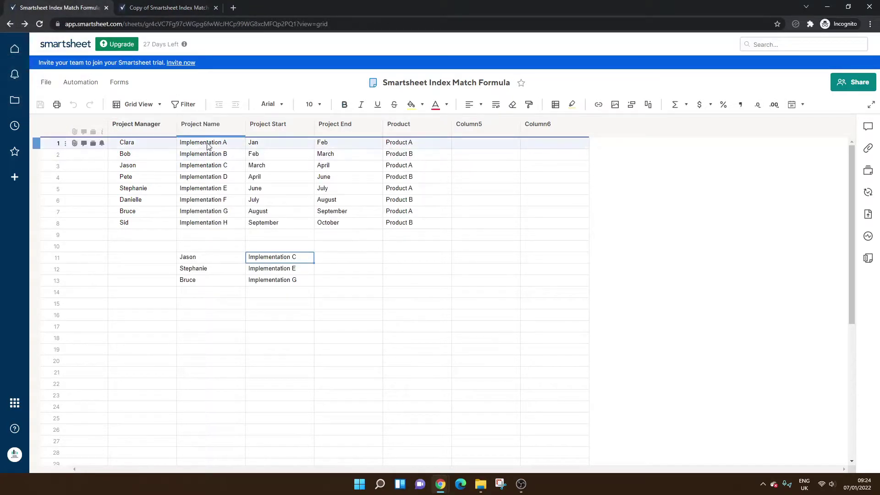
{"action": "left_click", "coordinate": [169, 7]}
{"action": "left_click", "coordinate": [224, 167]}
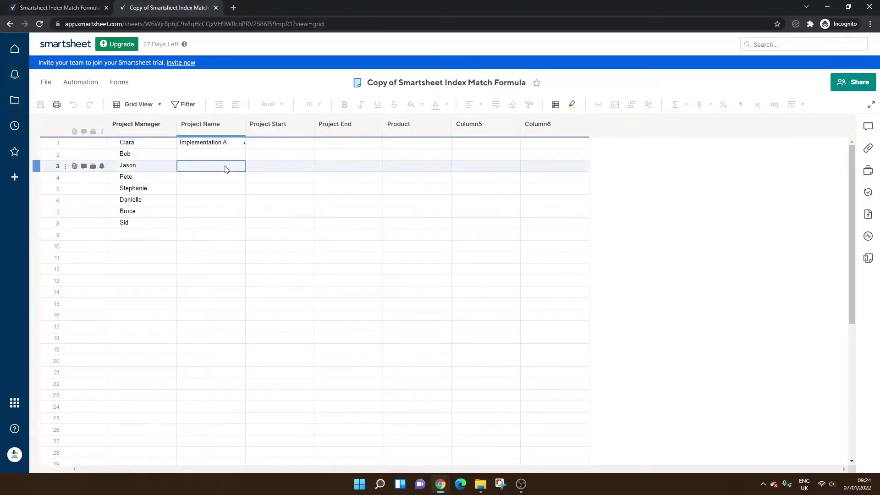